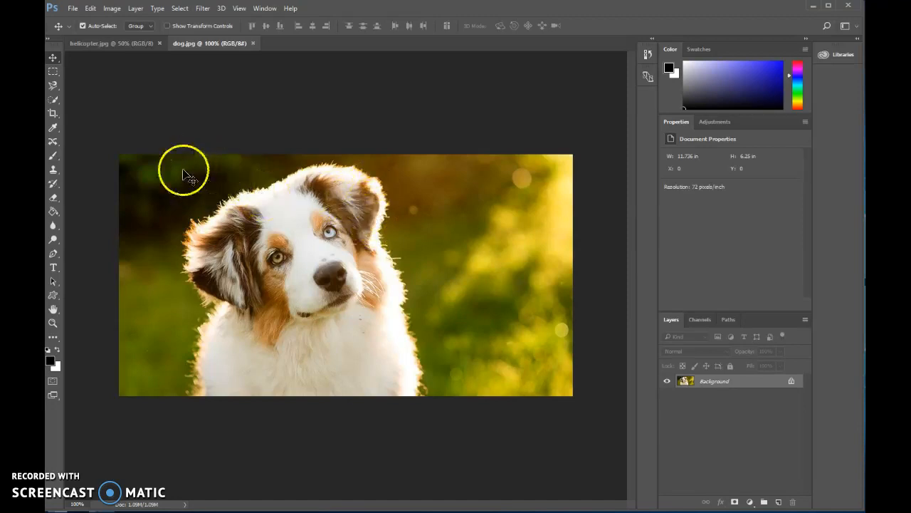
- Select the whole dog with the Quick Selection tool and open the selection in Select and Mask
click(54, 101)
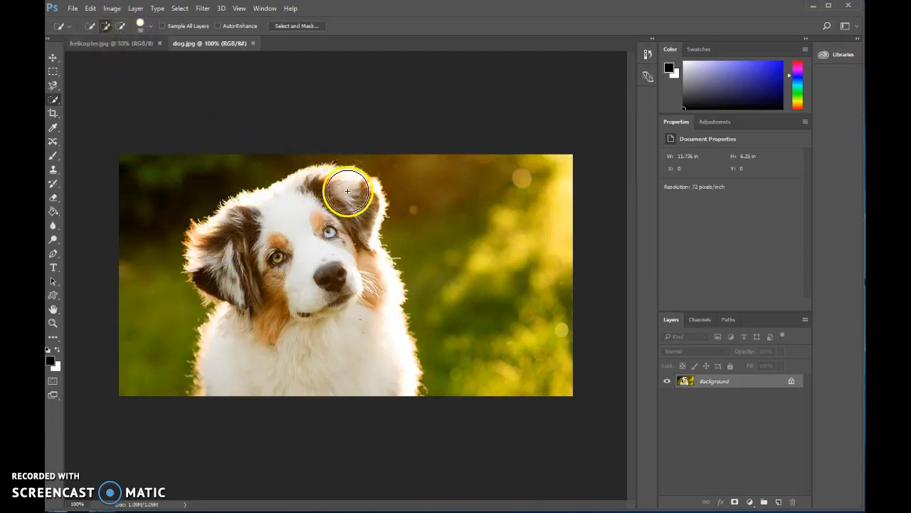
mouse_move(347, 196)
mouse_down()
mouse_move(224, 250)
mouse_move(264, 293)
mouse_move(238, 376)
mouse_move(313, 294)
mouse_move(364, 370)
mouse_move(395, 384)
mouse_move(350, 232)
mouse_up()
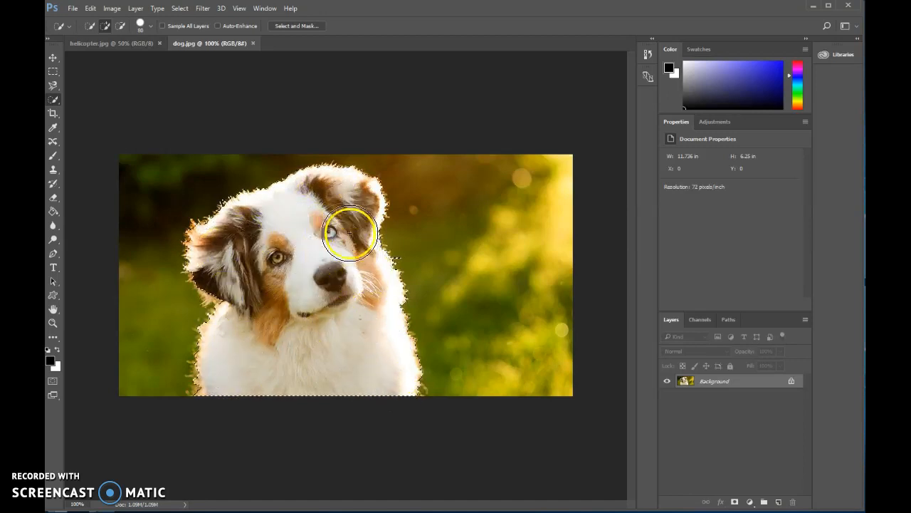
mouse_move(352, 198)
mouse_down()
mouse_move(220, 263)
mouse_move(271, 316)
mouse_move(228, 380)
mouse_move(220, 277)
mouse_move(237, 260)
mouse_move(211, 287)
mouse_move(214, 227)
mouse_move(223, 234)
mouse_move(212, 224)
mouse_move(325, 197)
mouse_move(236, 369)
mouse_move(205, 390)
mouse_move(334, 370)
mouse_up()
click(292, 28)
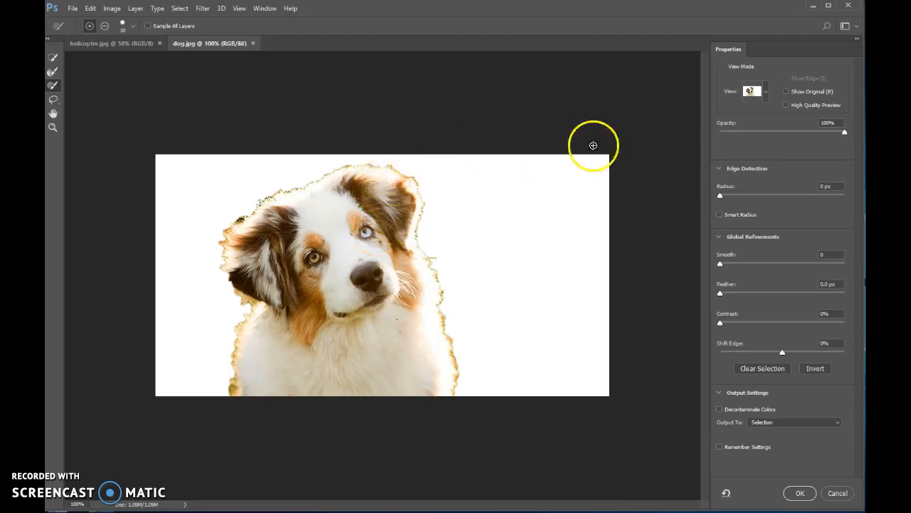
- Preview the cutout on black and collapse the Global Refinements settings, keeping Edge Detection expanded
click(766, 100)
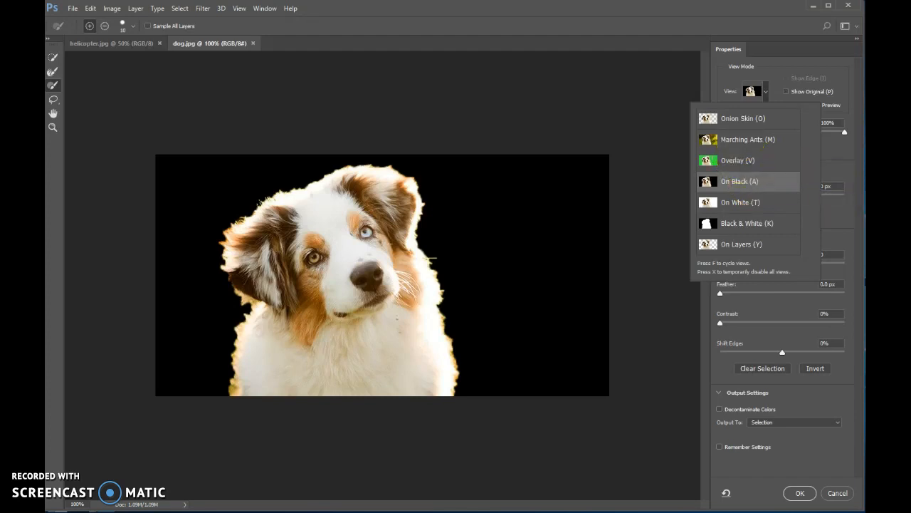
click(847, 157)
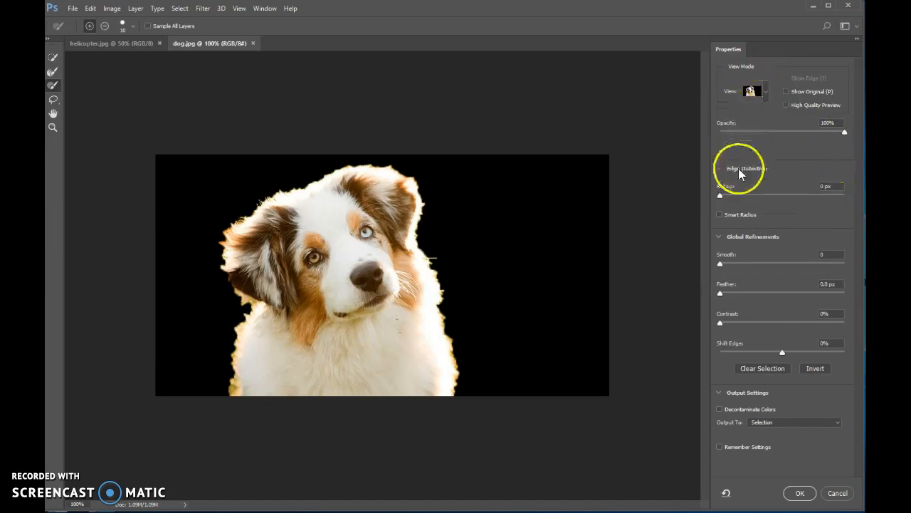
click(720, 171)
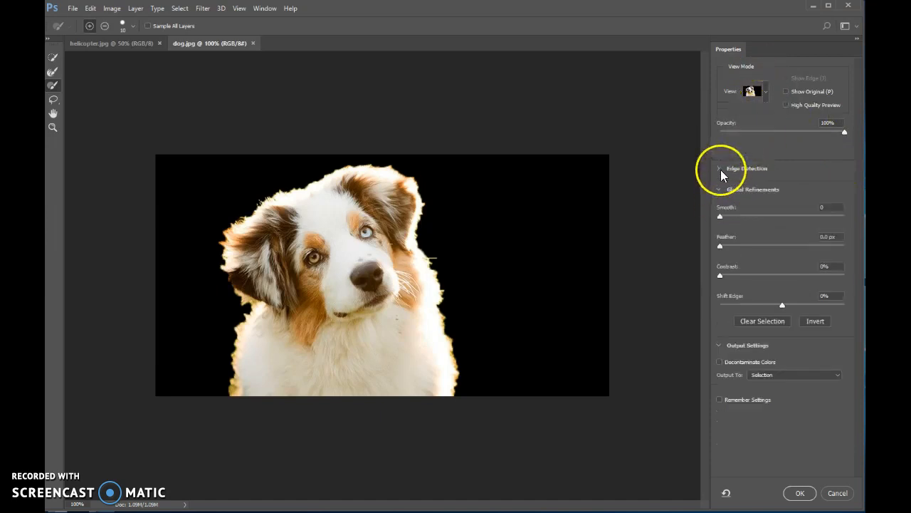
click(718, 190)
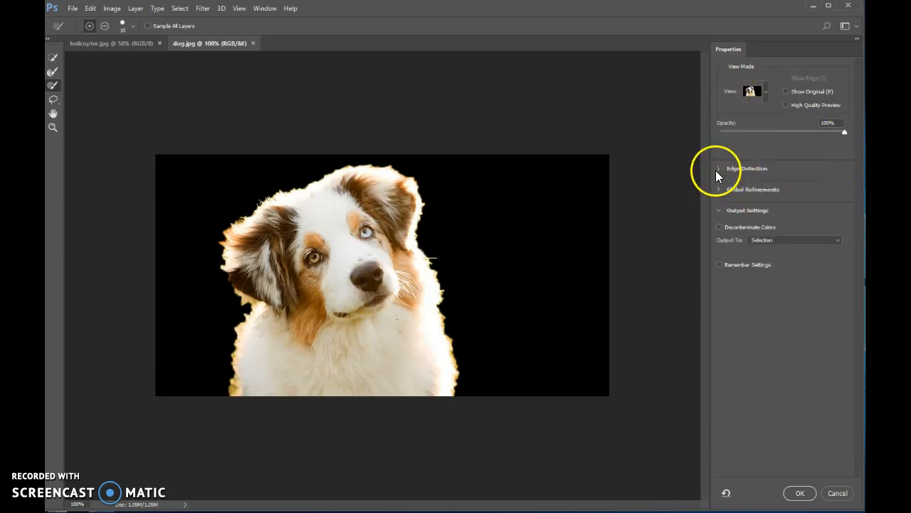
click(718, 169)
- Set the edge detection radius to 10 px and compare the cutout on white and on black
drag(721, 196, 737, 198)
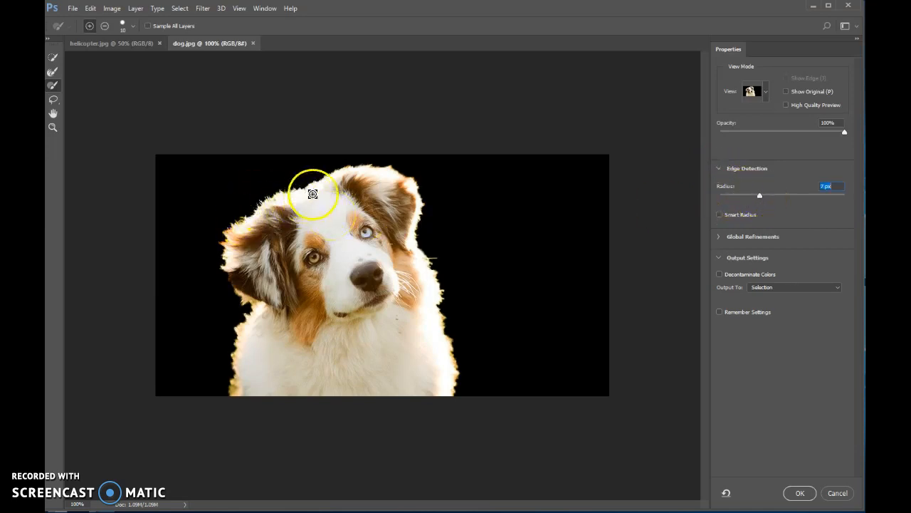
mouse_move(762, 193)
mouse_down()
mouse_move(782, 197)
mouse_move(773, 198)
mouse_up()
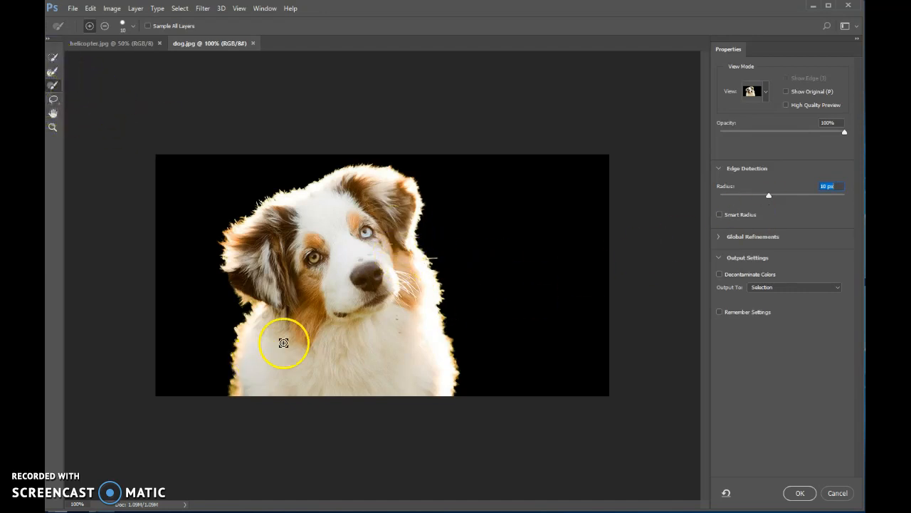
click(765, 98)
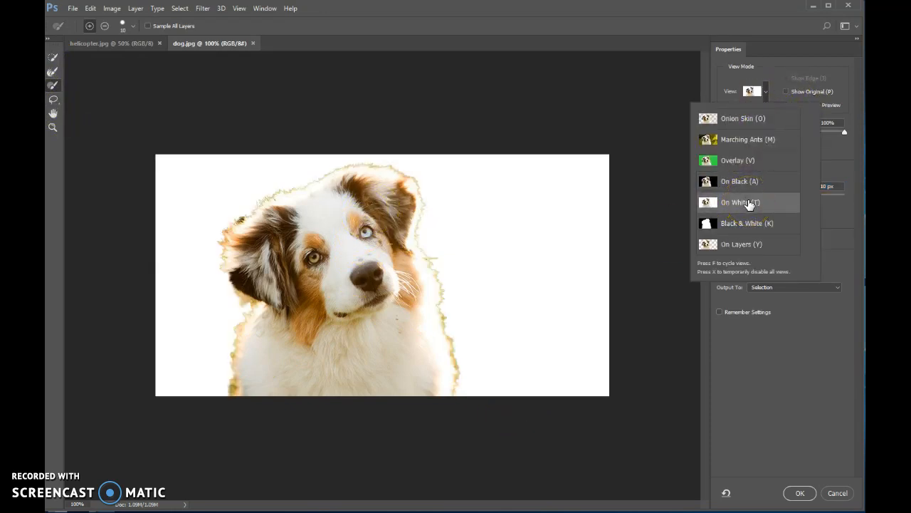
click(706, 180)
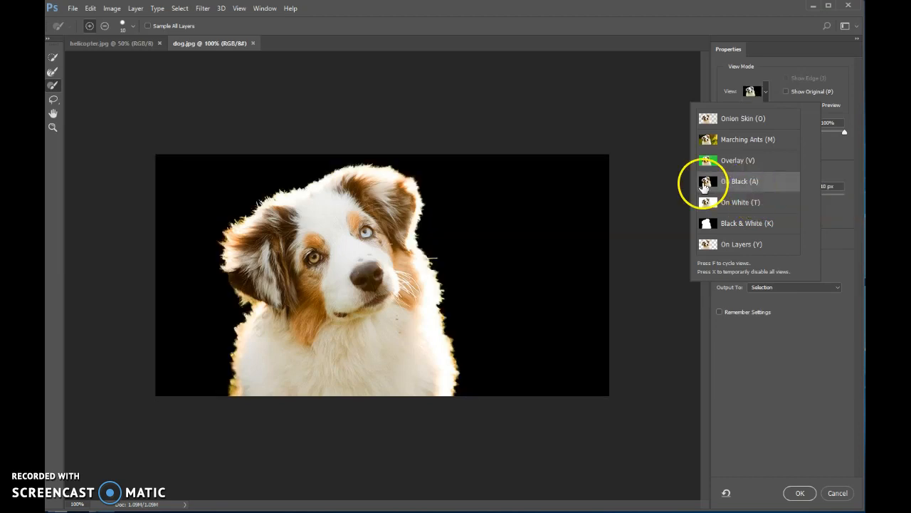
- Switch the Brush tool to subtract mode and set the edge detection radius to 1 px
click(52, 84)
click(105, 26)
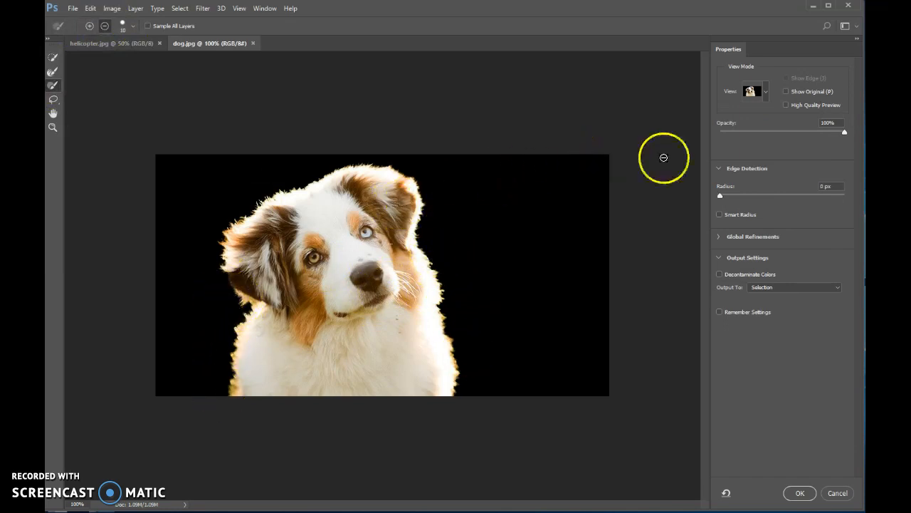
drag(721, 195, 725, 198)
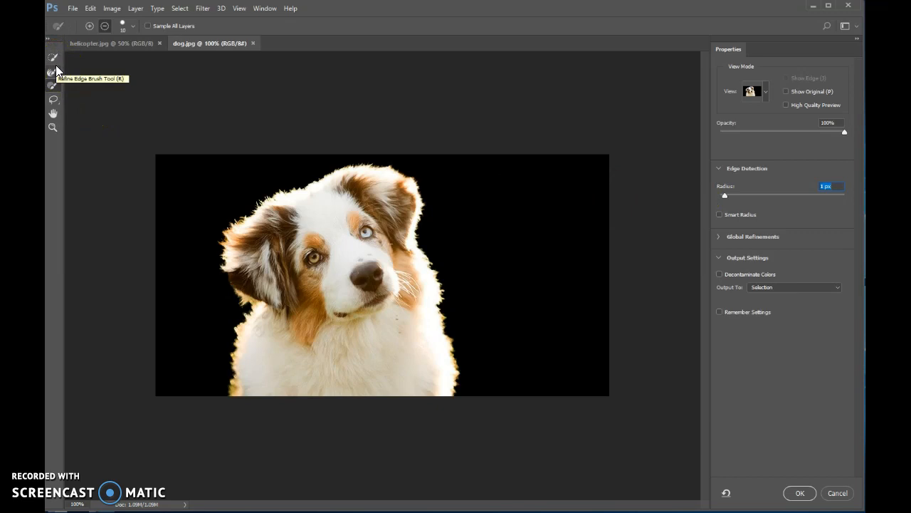
- Preview the cutout on white and paint with the Refine Edge Brush around the dog's ears, head and neck
click(752, 91)
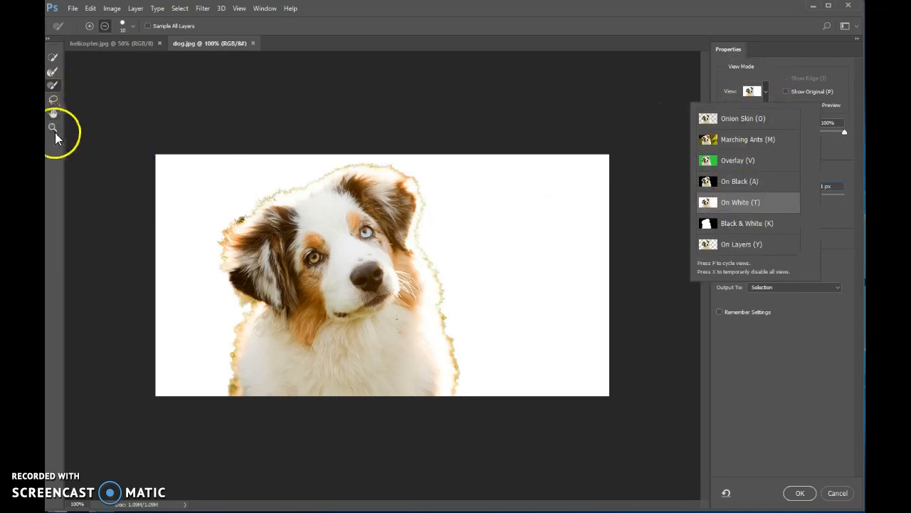
click(56, 135)
click(275, 238)
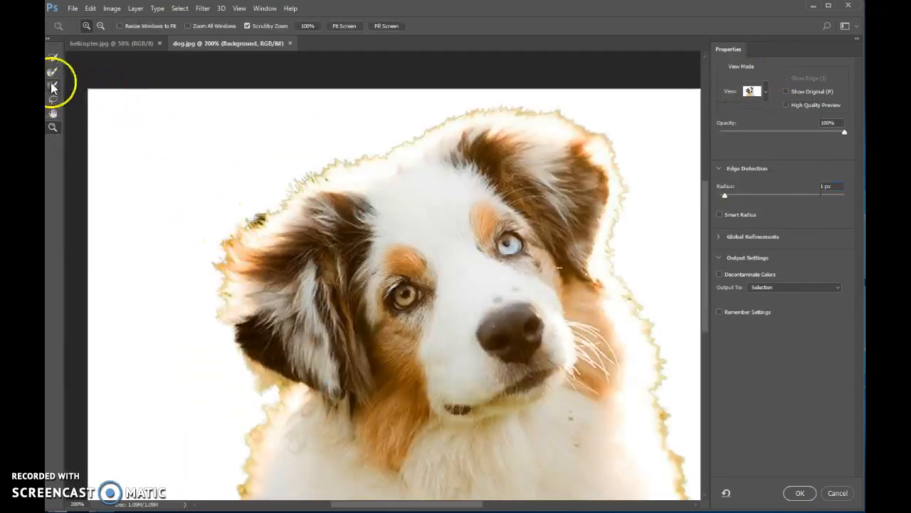
click(53, 77)
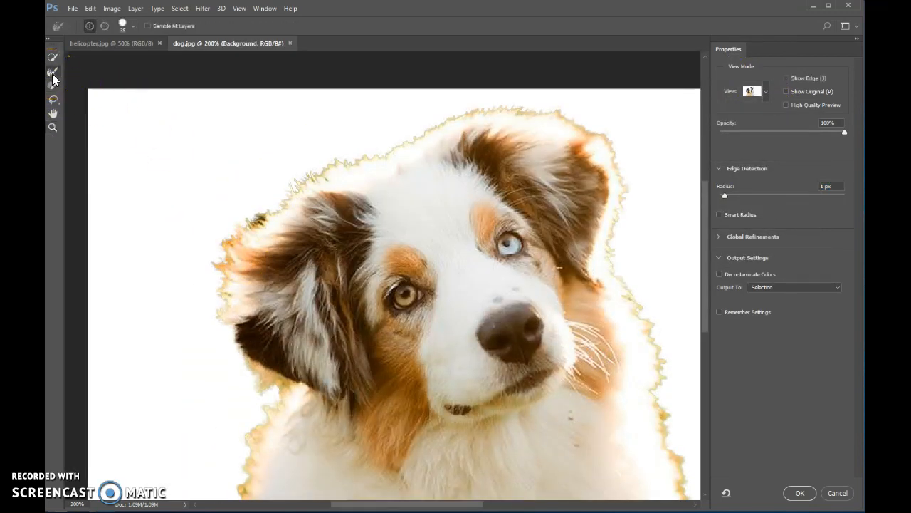
click(53, 82)
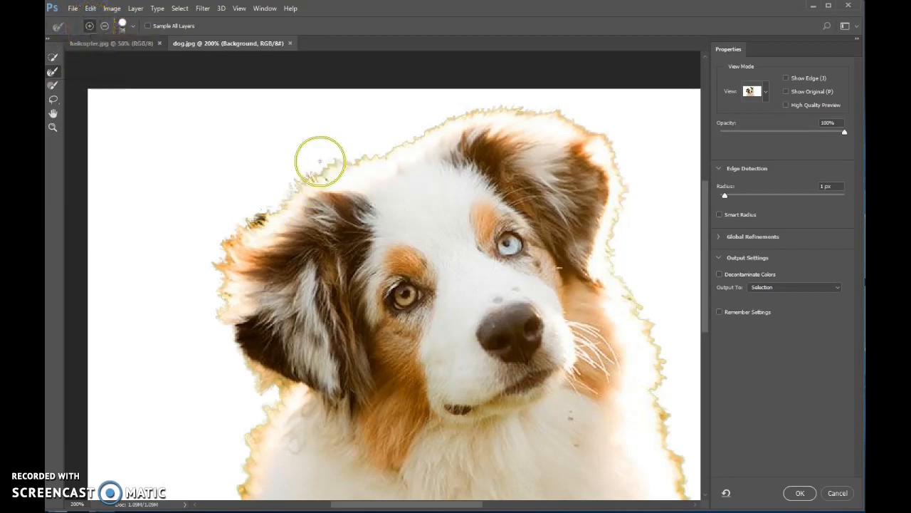
mouse_move(321, 171)
mouse_down()
mouse_move(384, 158)
mouse_move(292, 184)
mouse_move(319, 173)
mouse_move(243, 226)
mouse_move(227, 258)
mouse_move(223, 319)
mouse_move(247, 360)
mouse_move(286, 388)
mouse_up()
mouse_move(323, 219)
mouse_down()
mouse_move(440, 123)
mouse_move(517, 106)
mouse_move(600, 134)
mouse_move(622, 174)
mouse_move(612, 270)
mouse_move(651, 334)
mouse_move(673, 423)
mouse_up()
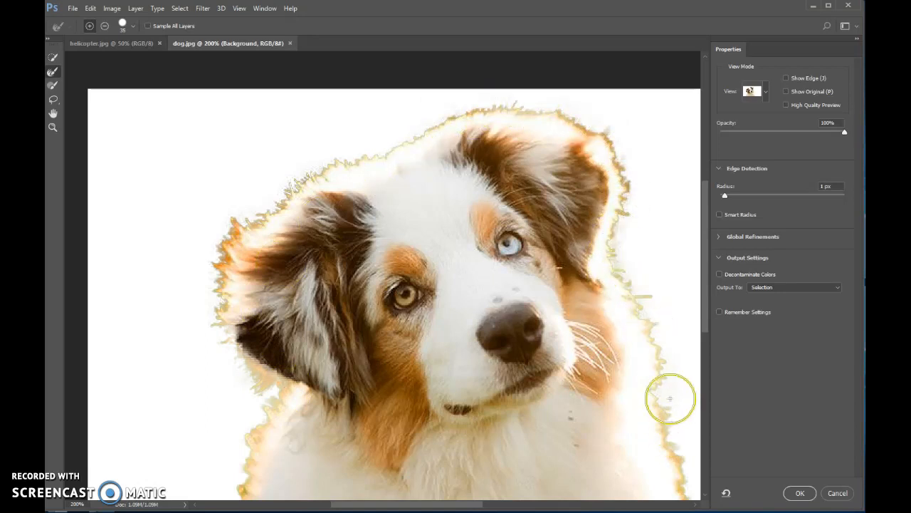
- Extend the Refine Edge Brush strokes along the fur edges of the dog's body down to the image's lower edge
click(769, 100)
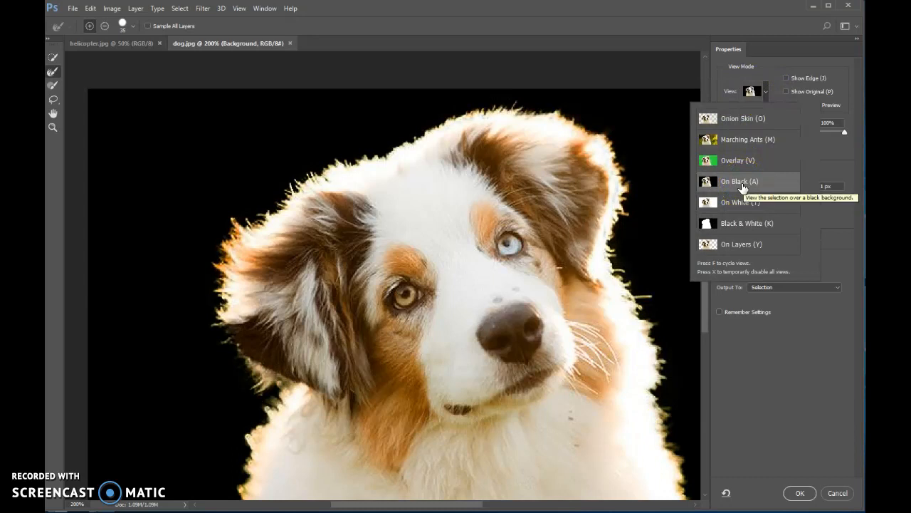
scroll(324, 346, down, 5)
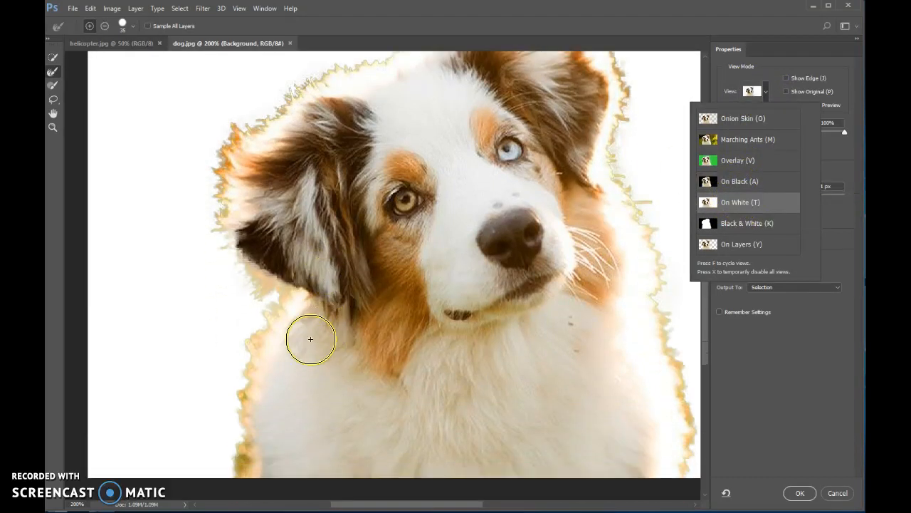
mouse_move(247, 242)
mouse_down()
mouse_move(261, 270)
mouse_move(272, 271)
mouse_move(241, 348)
mouse_move(235, 455)
mouse_up()
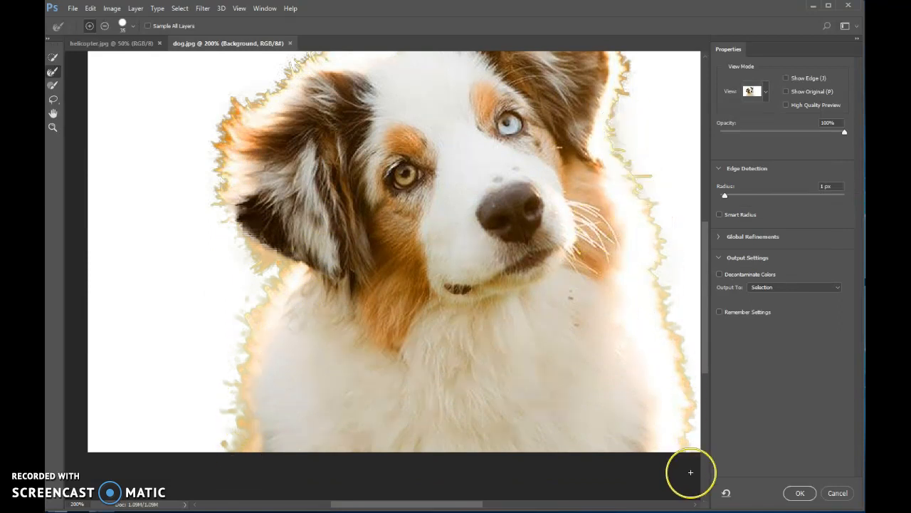
drag(447, 503, 470, 503)
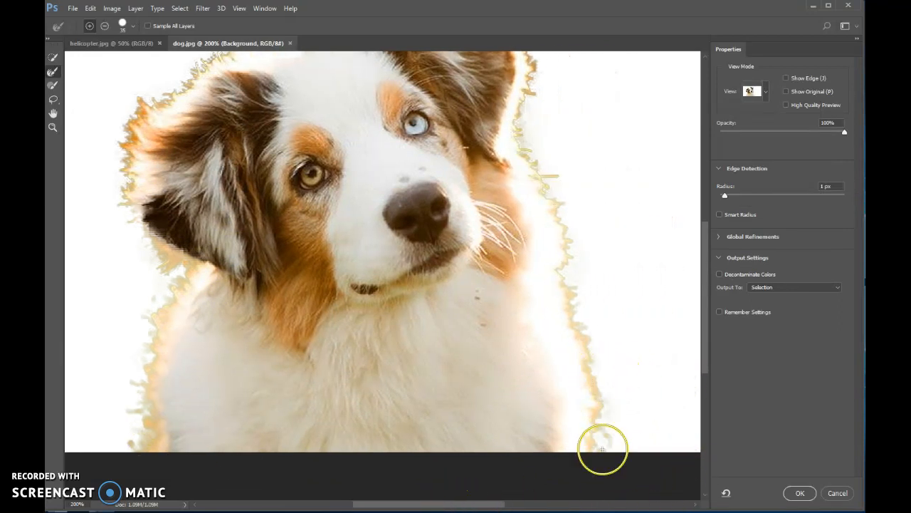
scroll(605, 364, up, 1)
scroll(613, 358, up, 1)
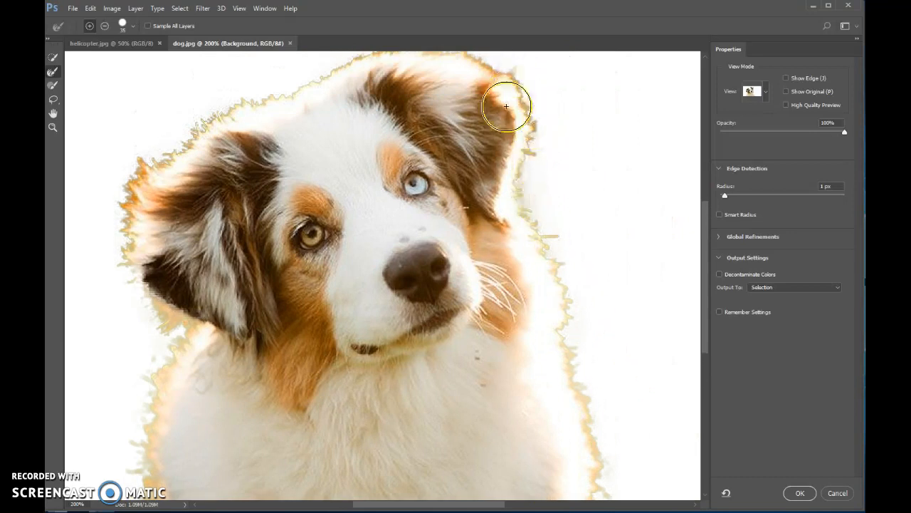
- Turn on Decontaminate Colors for the output and preview the cutout on black
click(760, 96)
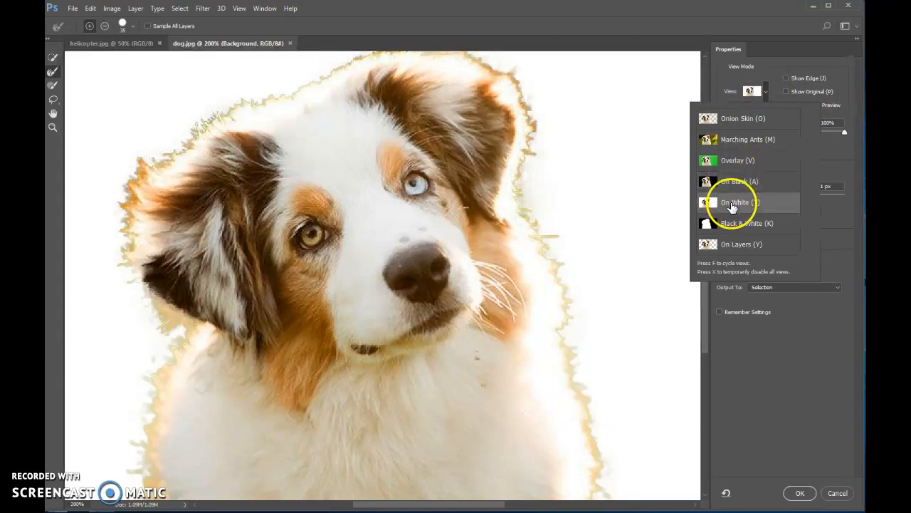
click(101, 28)
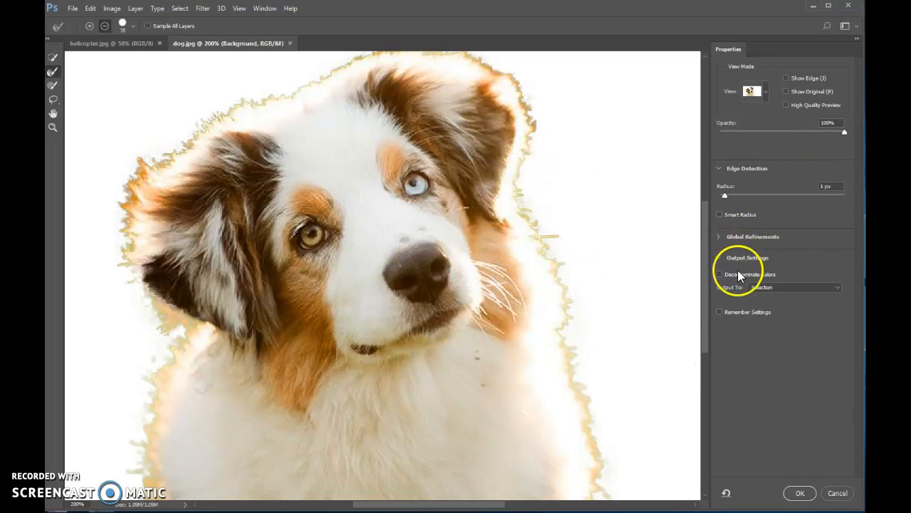
click(719, 274)
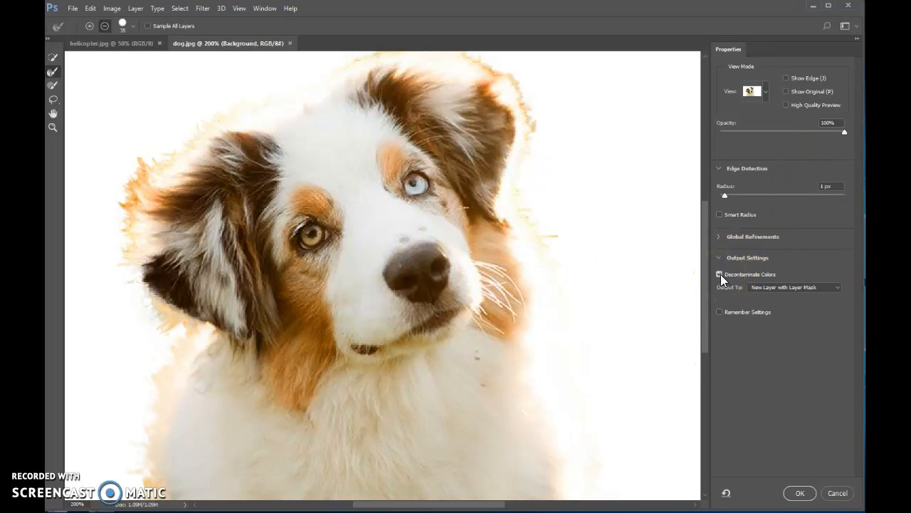
click(767, 94)
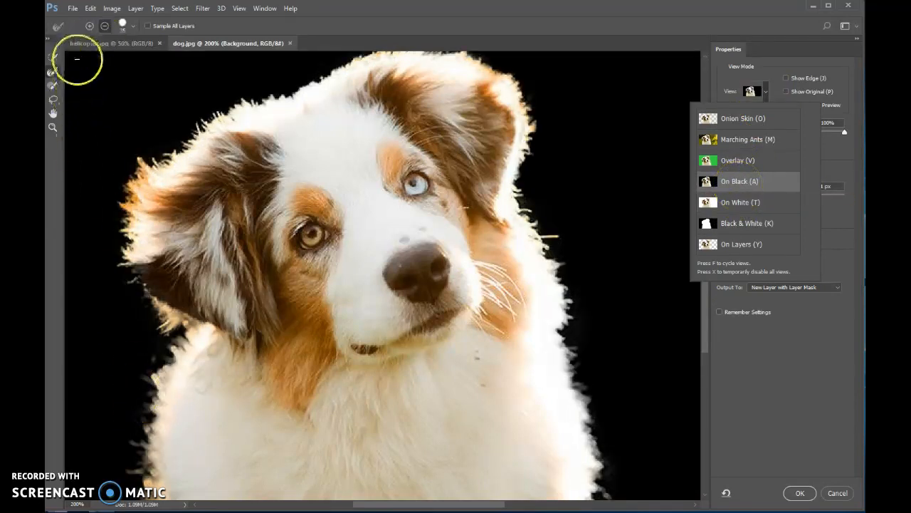
- Refine the fur edges on both sides of the dog's chest with the Refine Edge Brush in add mode
click(89, 26)
drag(153, 353, 141, 475)
drag(571, 332, 611, 484)
- Brush away the stray line beside the dog's neck and output the cutout to a new layer with a layer mask
mouse_move(705, 222)
mouse_down()
mouse_move(707, 189)
mouse_move(705, 221)
mouse_up()
click(54, 86)
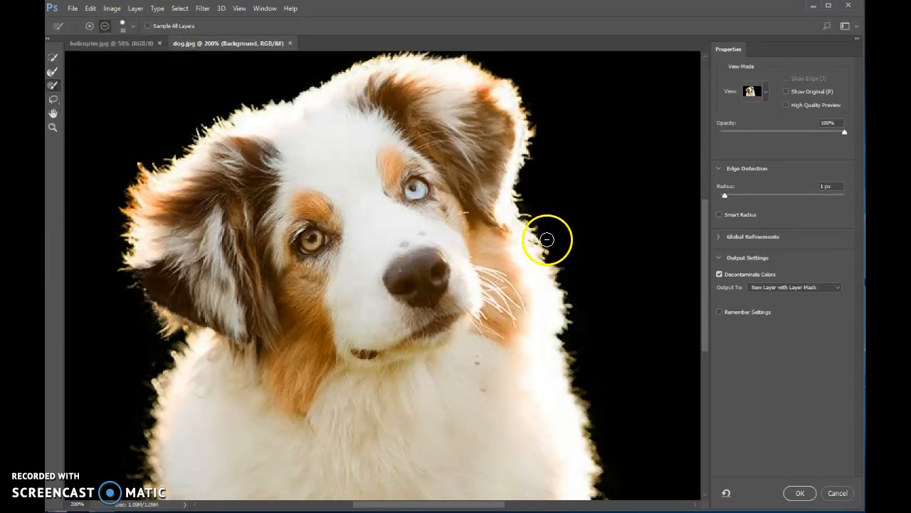
scroll(687, 381, down, 3)
scroll(695, 386, up, 3)
click(792, 489)
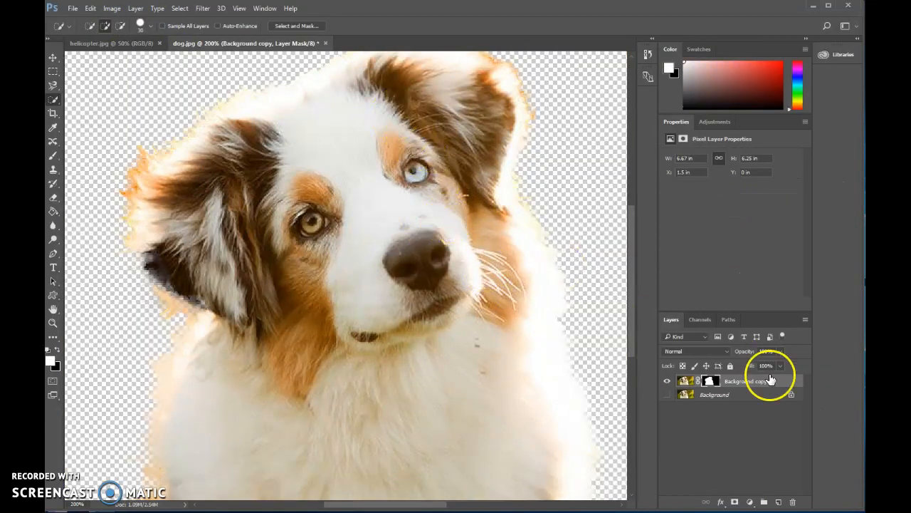
- Copy the masked dog onto the lower-left deck area of helicopter.jpg and delete the Background copy layer from dog.jpg
drag(282, 44, 584, 94)
click(53, 57)
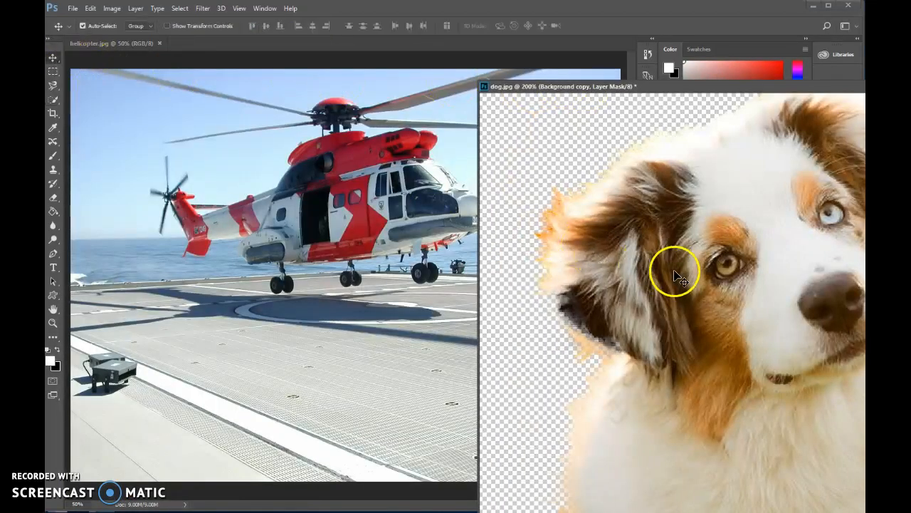
drag(654, 272, 235, 434)
drag(677, 89, 374, 44)
drag(721, 370, 793, 501)
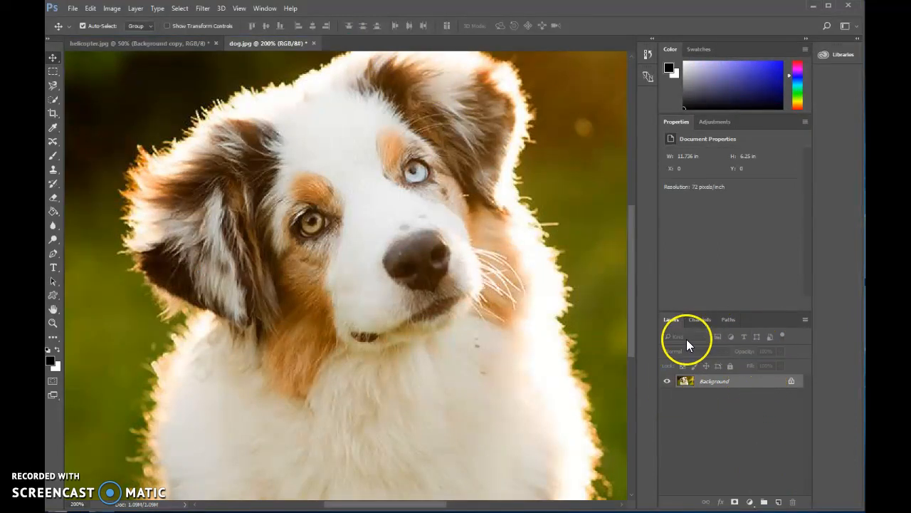
- Compare the Red, Green and Blue channels of dog.jpg and duplicate the Blue channel
click(697, 320)
click(675, 321)
click(697, 322)
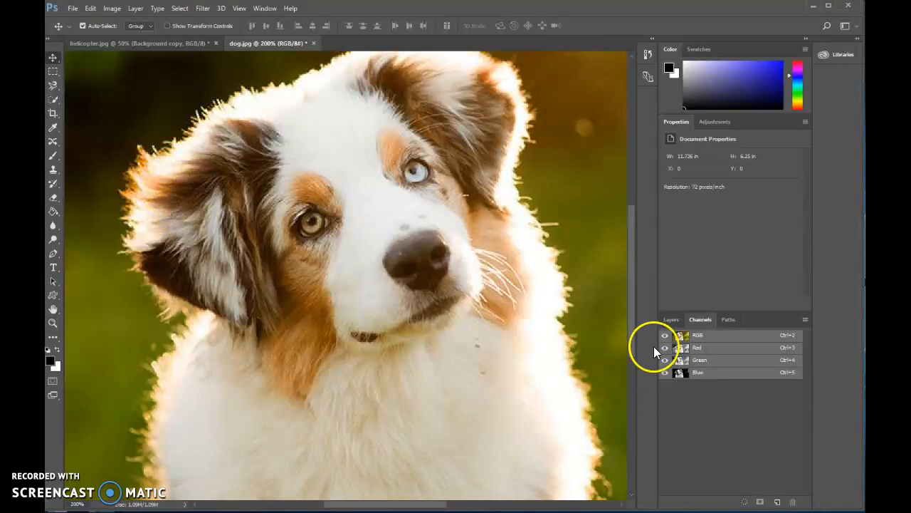
click(709, 349)
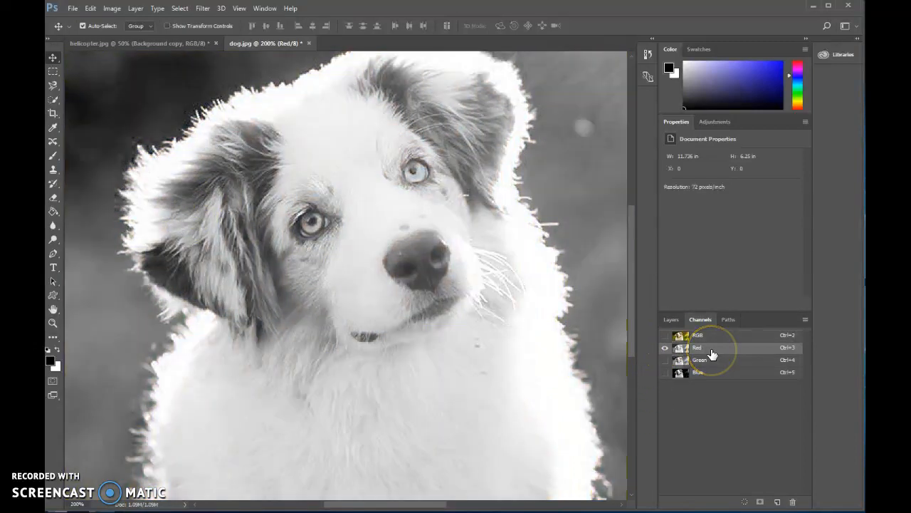
click(713, 360)
click(714, 374)
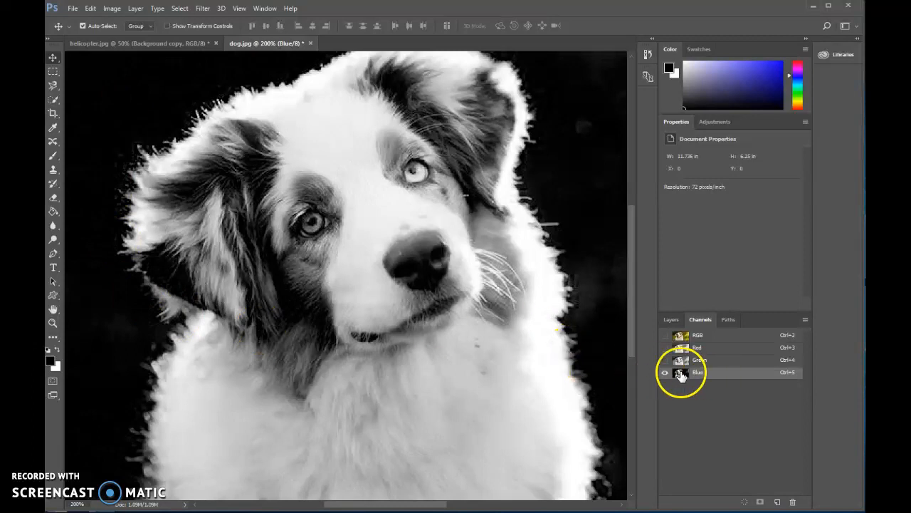
drag(710, 378, 779, 501)
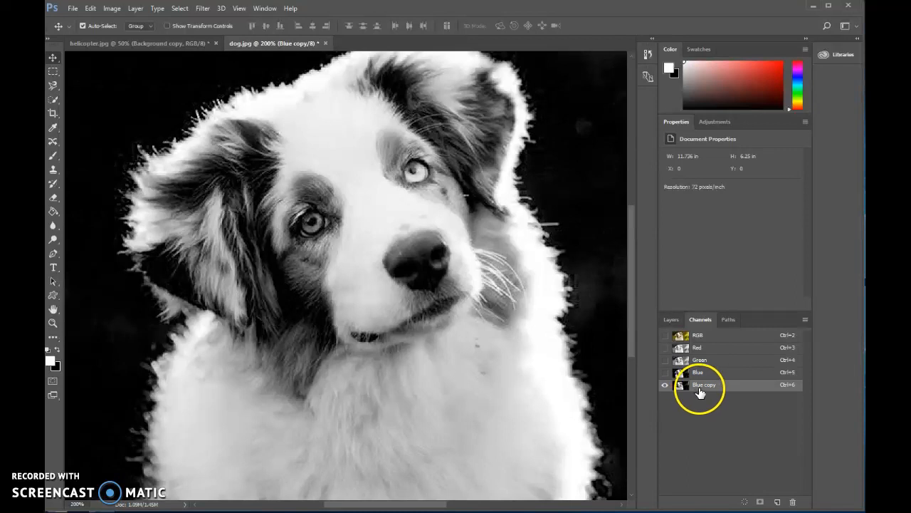
- Apply Levels to the Blue copy channel, raising the black input to 44 and lowering the white input for a near black-and-white dog silhouette
key(ctrl+minus)
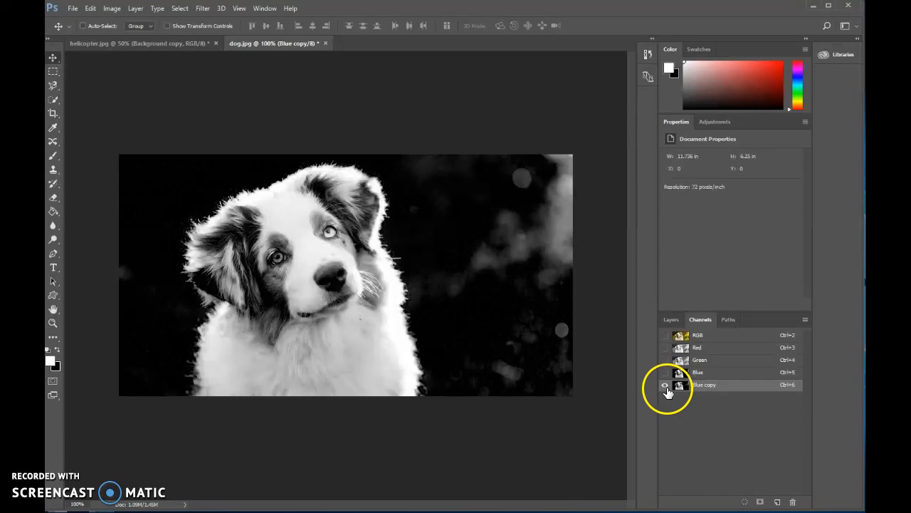
key(ctrl+l)
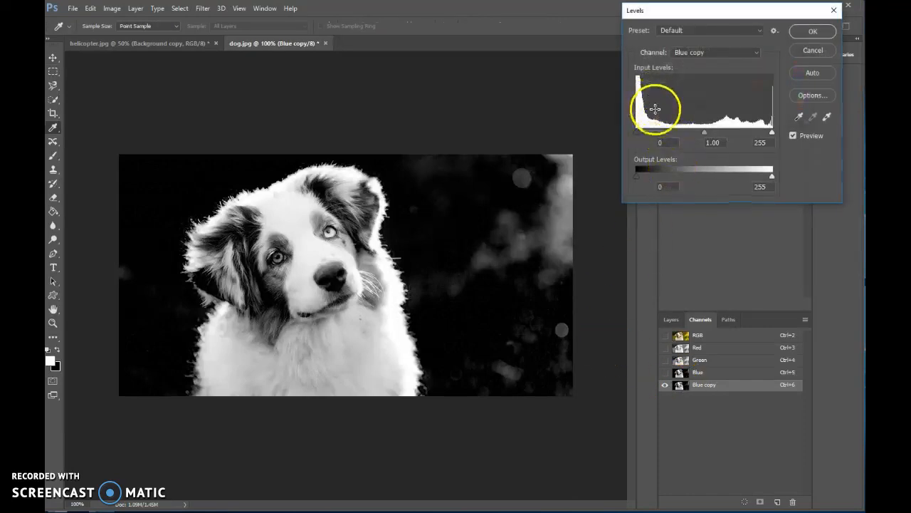
drag(638, 132, 660, 148)
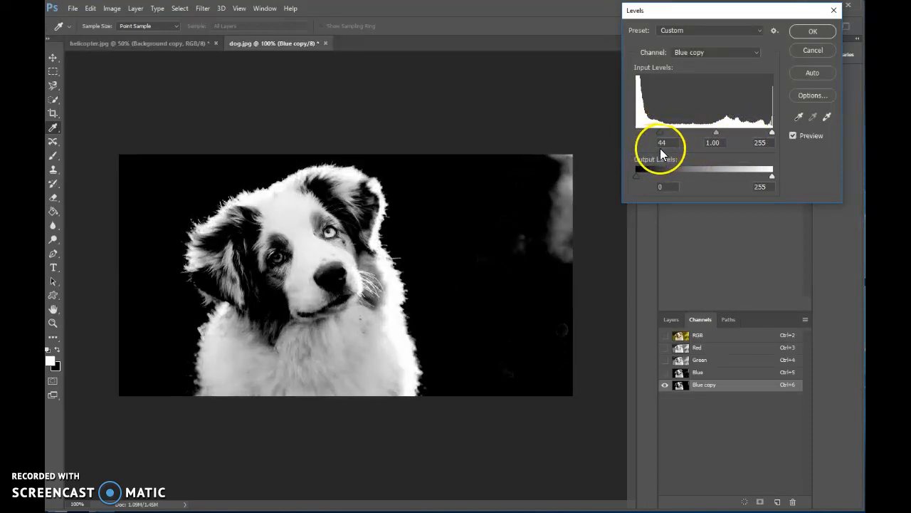
drag(771, 128, 678, 146)
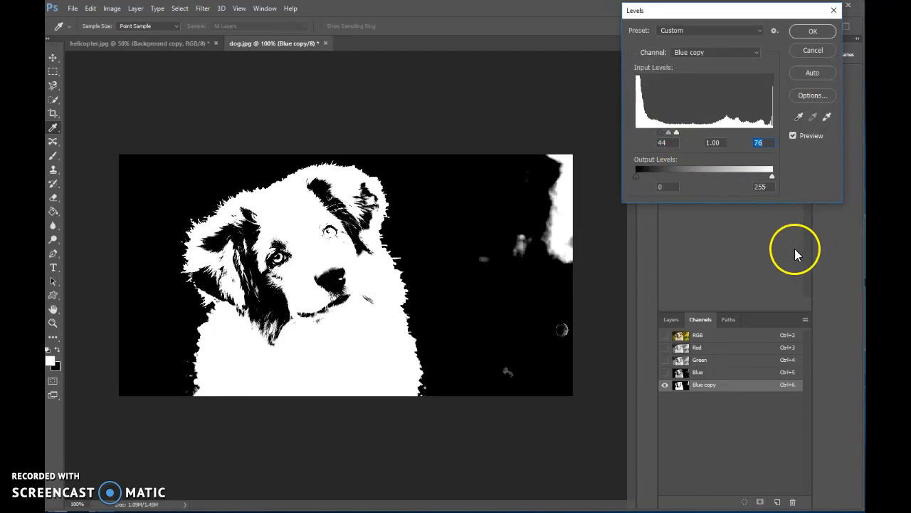
drag(675, 135, 695, 134)
click(813, 31)
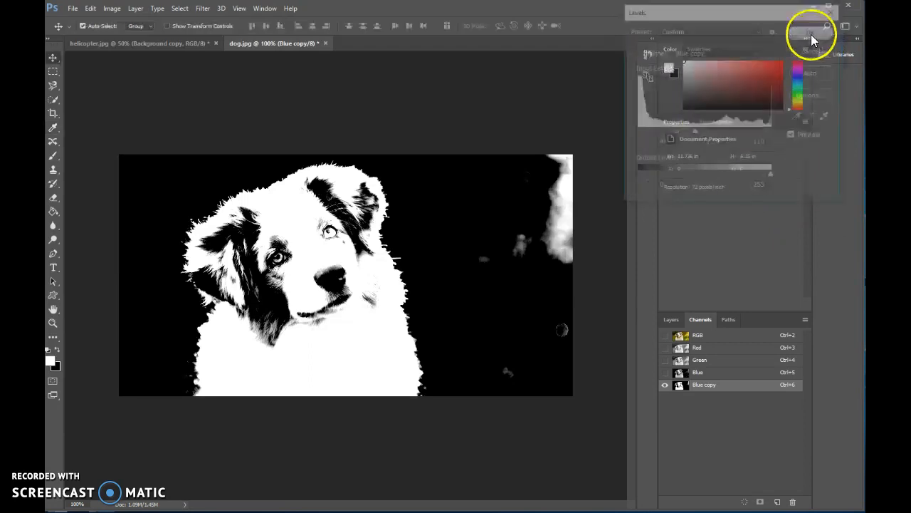
- Paint the remaining light background patches black and the dark areas inside the dog white on the Blue copy channel
click(51, 157)
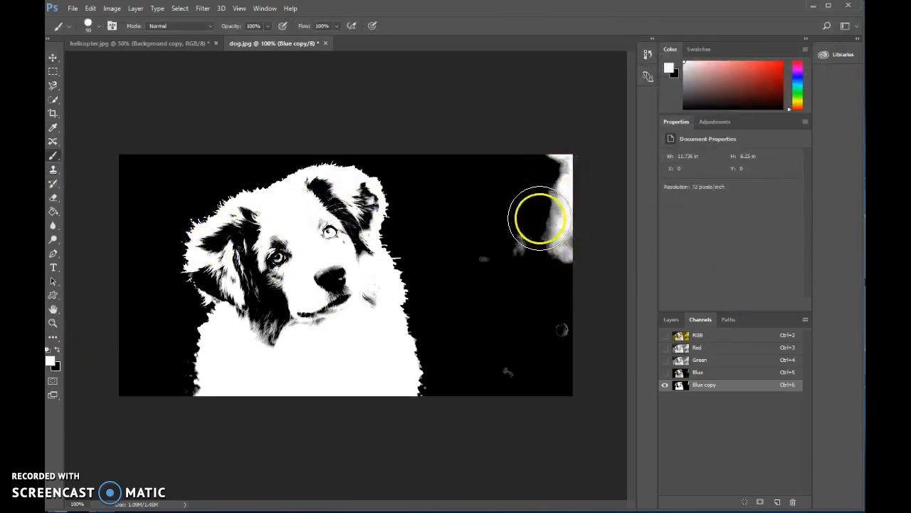
click(57, 350)
mouse_move(592, 134)
mouse_down()
mouse_move(566, 151)
mouse_move(525, 158)
mouse_move(479, 243)
mouse_move(483, 332)
mouse_move(507, 384)
mouse_move(560, 408)
mouse_move(566, 347)
mouse_move(561, 338)
mouse_move(527, 406)
mouse_up()
click(57, 349)
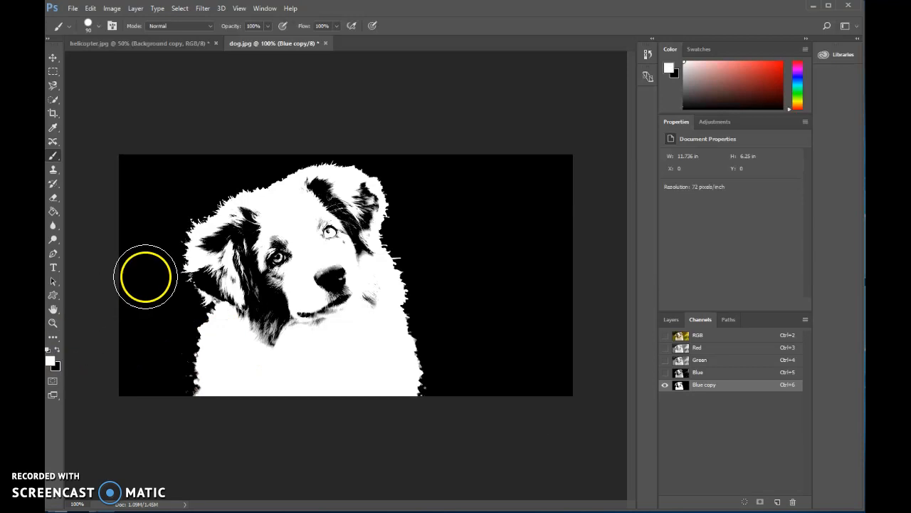
mouse_move(228, 252)
mouse_down()
mouse_move(250, 224)
mouse_move(224, 246)
mouse_move(219, 277)
mouse_move(279, 336)
mouse_move(266, 225)
mouse_move(315, 220)
mouse_move(316, 205)
mouse_move(336, 200)
mouse_move(357, 205)
mouse_move(355, 304)
mouse_move(363, 291)
mouse_move(283, 367)
mouse_move(276, 388)
mouse_move(315, 384)
mouse_move(247, 326)
mouse_up()
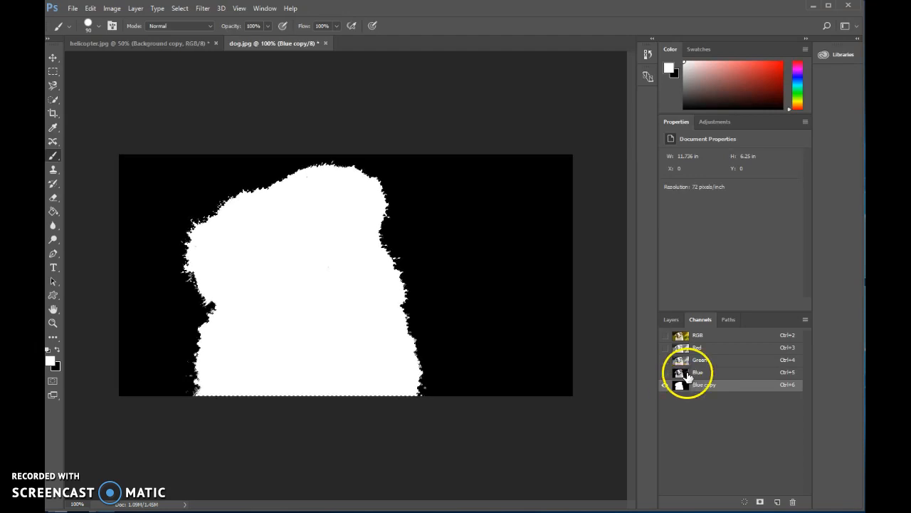
- Return to the RGB composite with the dog's channel mask loaded as a selection and open Select and Mask on the Background layer
click(703, 336)
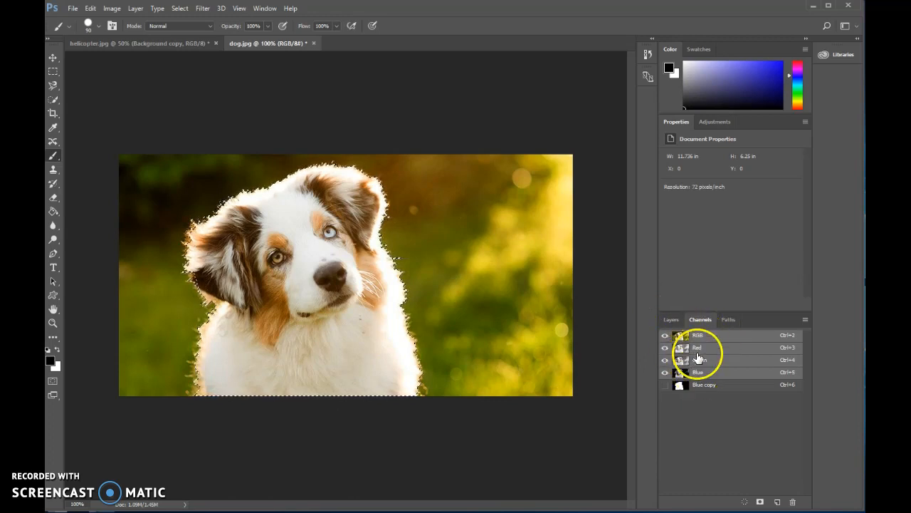
click(669, 320)
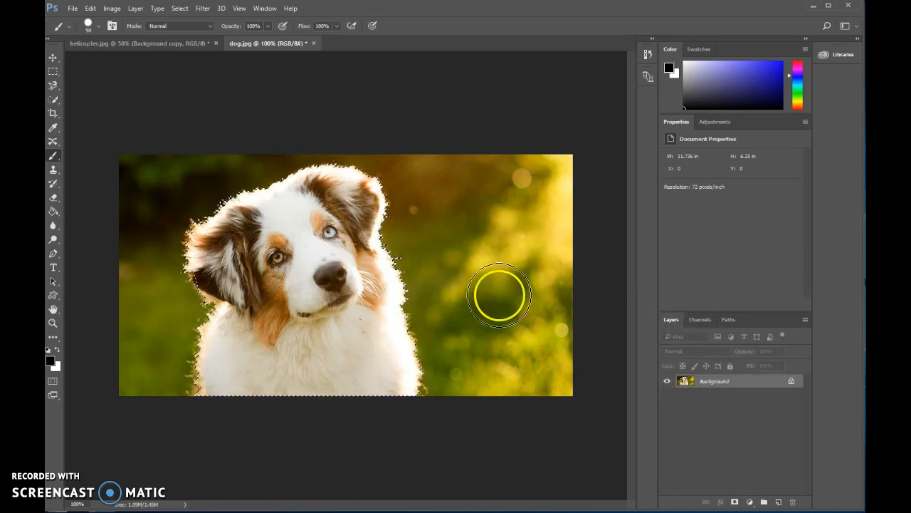
click(54, 85)
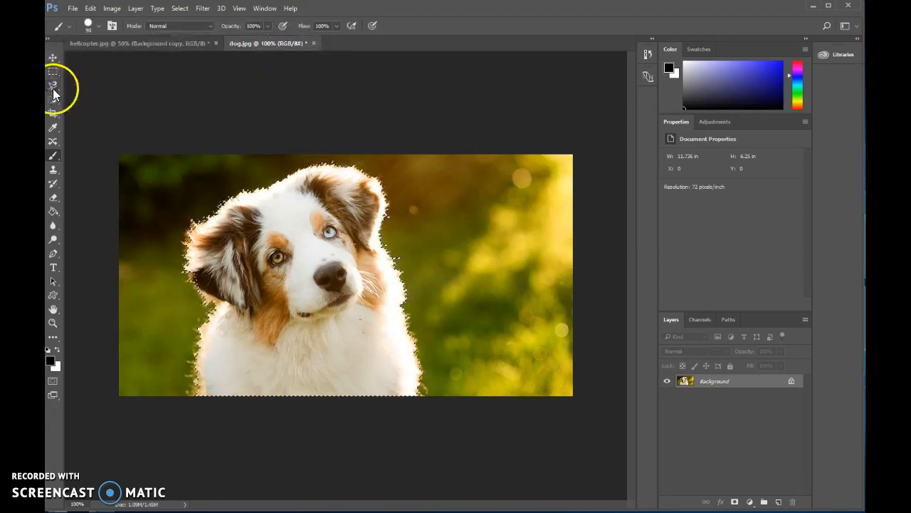
click(450, 29)
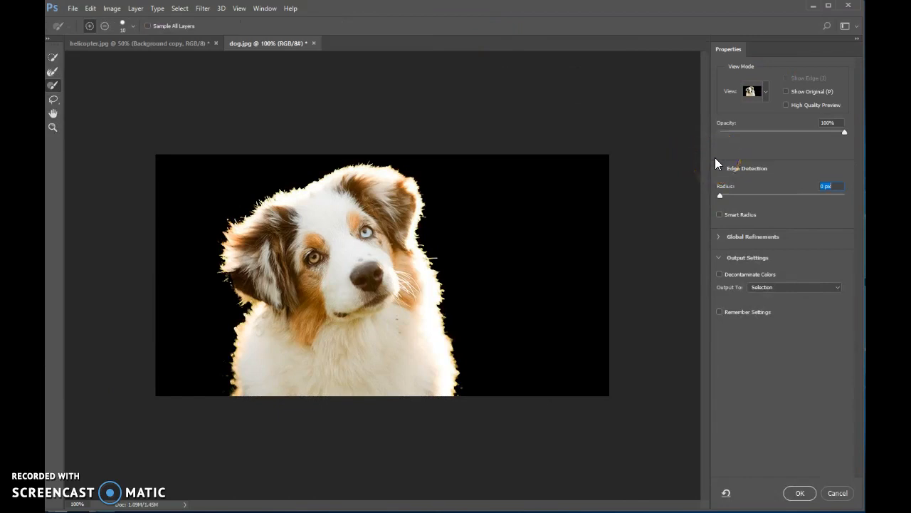
- Enable Decontaminate Colors, preview the cutout On White, and set the edge detection radius to 5 px
click(720, 275)
click(760, 95)
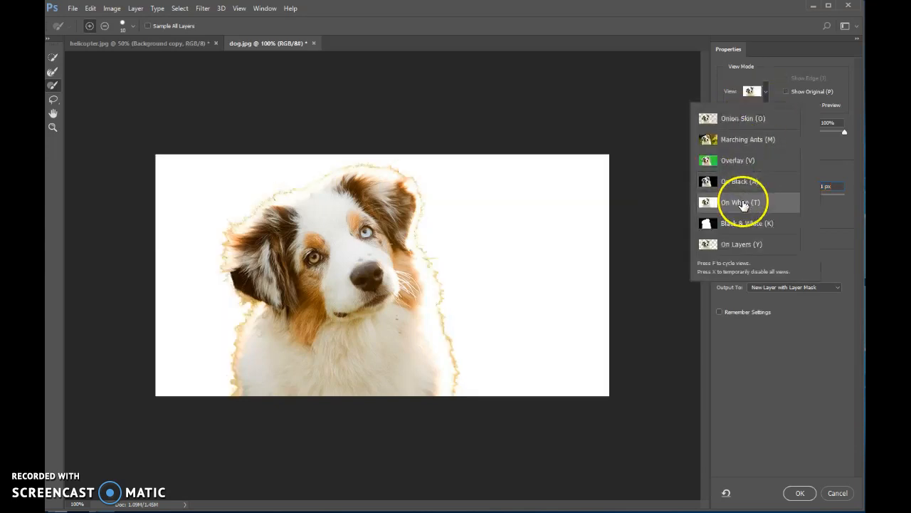
click(819, 226)
drag(725, 195, 741, 196)
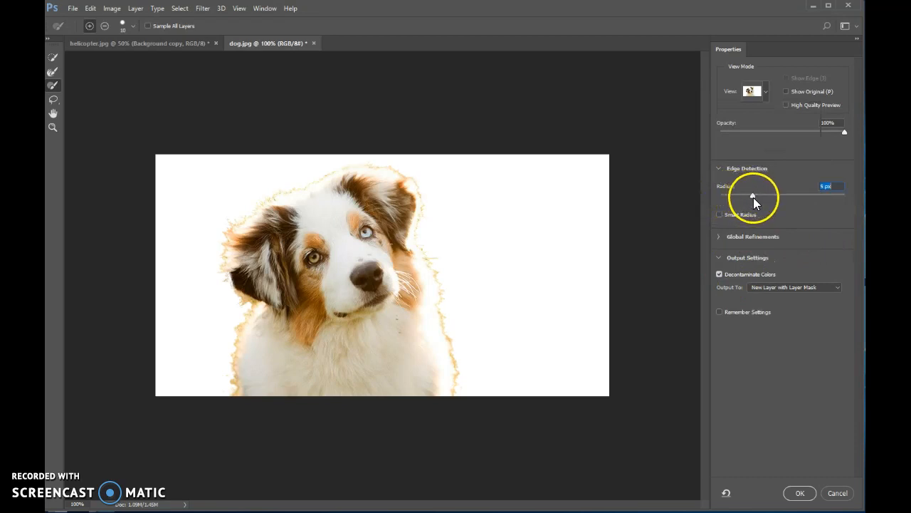
- Refine the fur around the dog's outline with the Refine Edge Brush and switch the preview to On Black
click(53, 71)
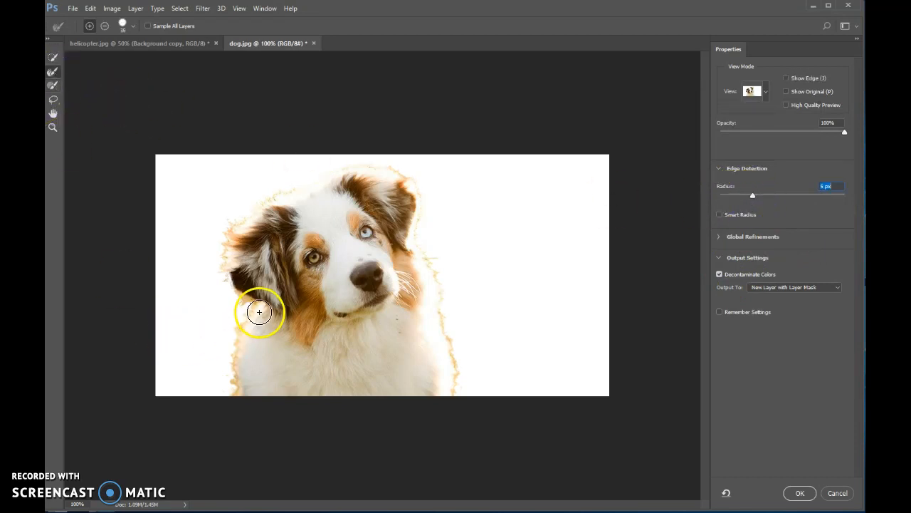
mouse_move(254, 303)
mouse_down()
mouse_move(232, 326)
mouse_move(235, 388)
mouse_up()
drag(232, 324, 261, 374)
mouse_move(461, 279)
mouse_down()
mouse_move(447, 318)
mouse_move(448, 267)
mouse_move(431, 254)
mouse_move(415, 183)
mouse_move(375, 163)
mouse_move(252, 200)
mouse_move(230, 230)
mouse_move(224, 278)
mouse_move(235, 322)
mouse_move(230, 386)
mouse_up()
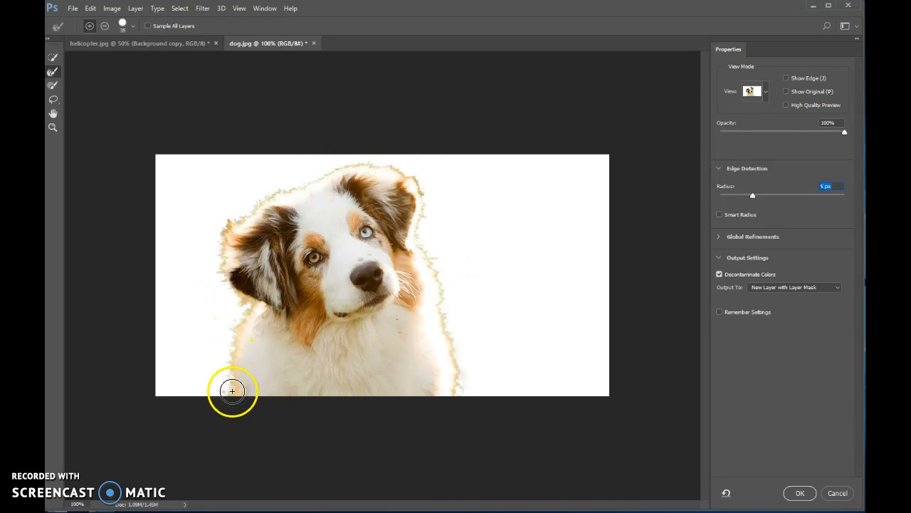
click(766, 91)
click(740, 182)
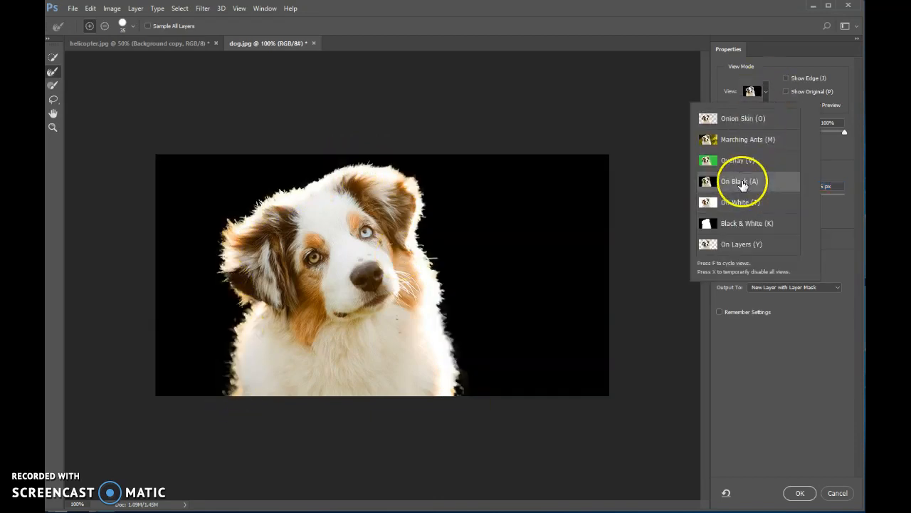
- Output the refined cutout to a new layer with a layer mask
click(790, 289)
click(783, 303)
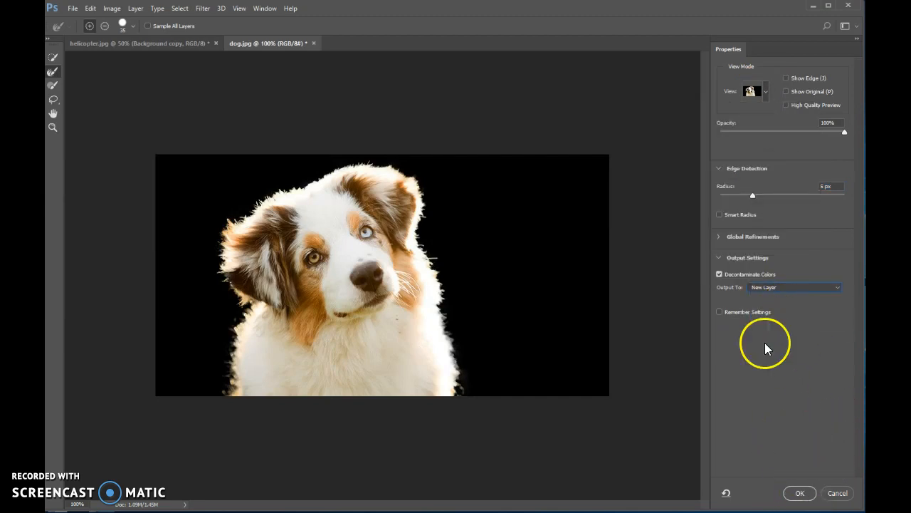
click(772, 291)
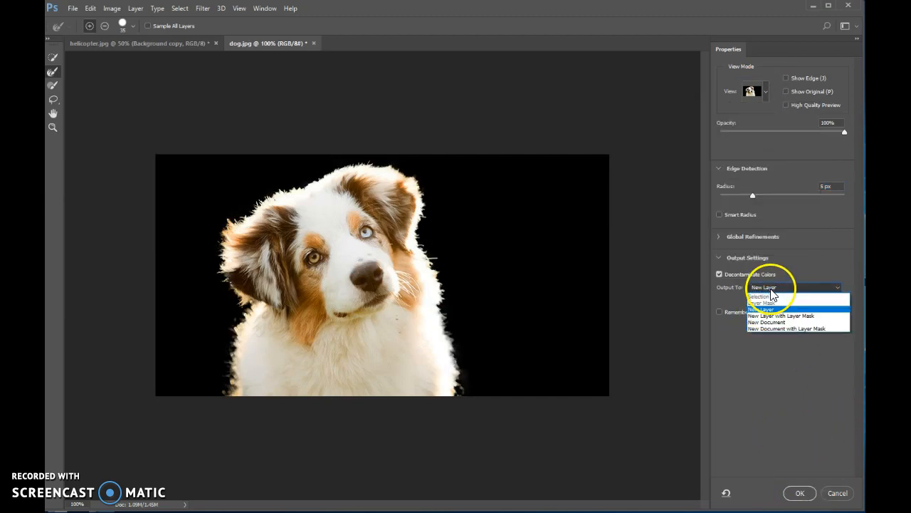
click(795, 265)
click(801, 493)
click(790, 287)
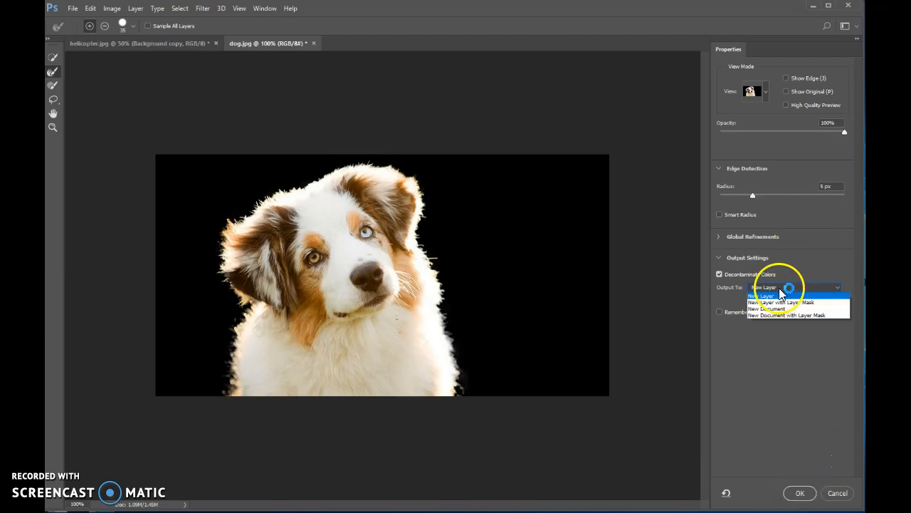
click(785, 310)
click(801, 493)
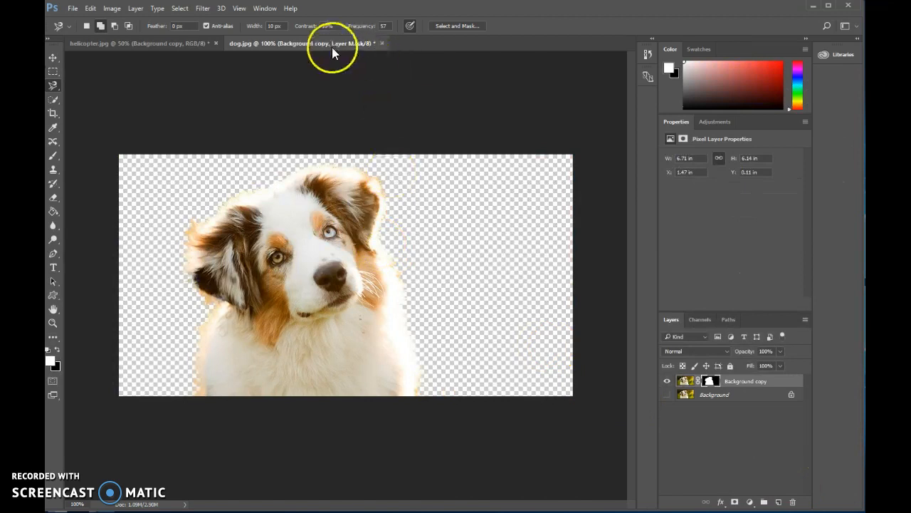
- Copy the masked dog into helicopter.jpg, place it on the deck just right of the first dog, and dock the dog.jpg window again
drag(332, 45, 285, 85)
click(54, 58)
drag(580, 312, 404, 187)
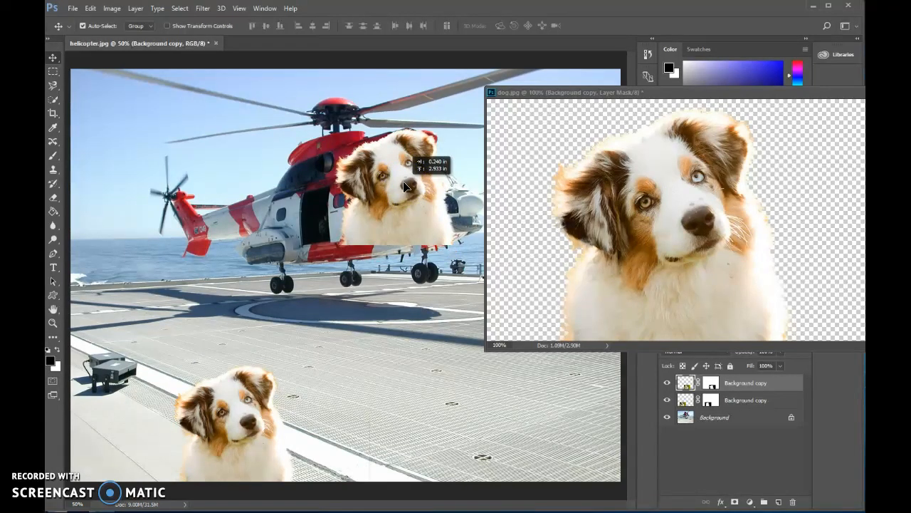
drag(404, 187, 378, 424)
drag(692, 90, 542, 44)
click(164, 43)
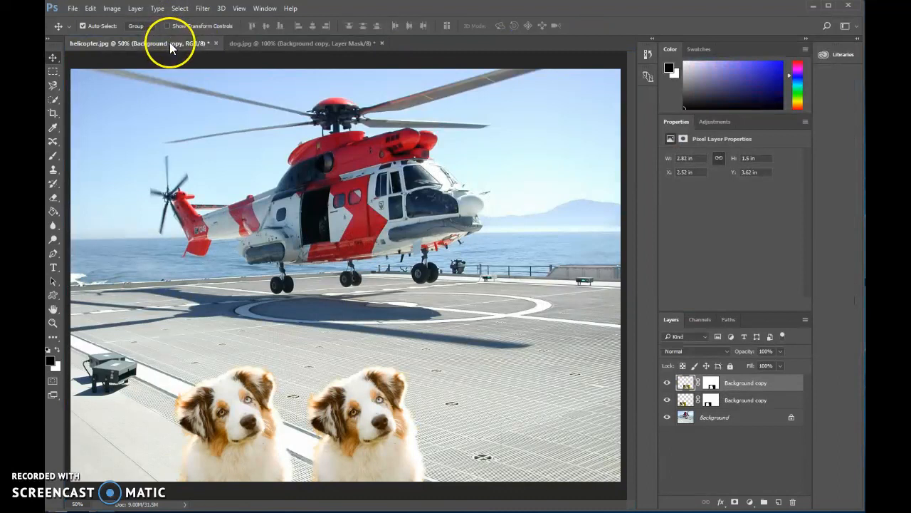